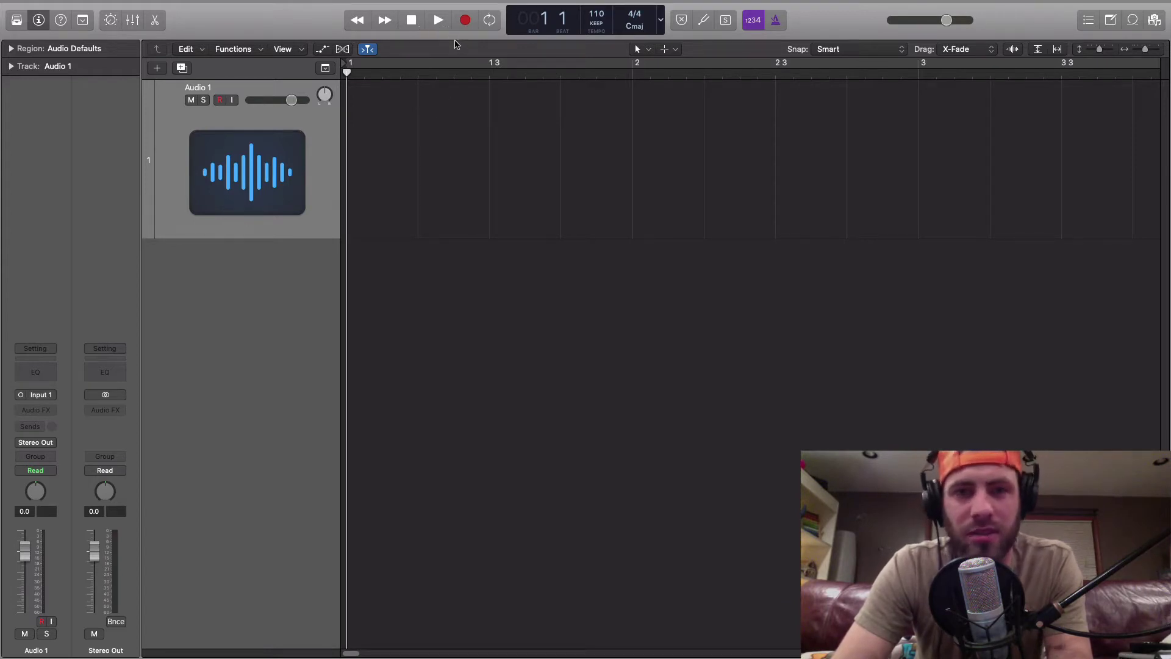
Record two passes on Audio 1 from the start, stacking Take 1 and Take 2 into the take folder 'Audio 1: Take 2'
{"action": "left_click", "coordinate": [464, 22]}
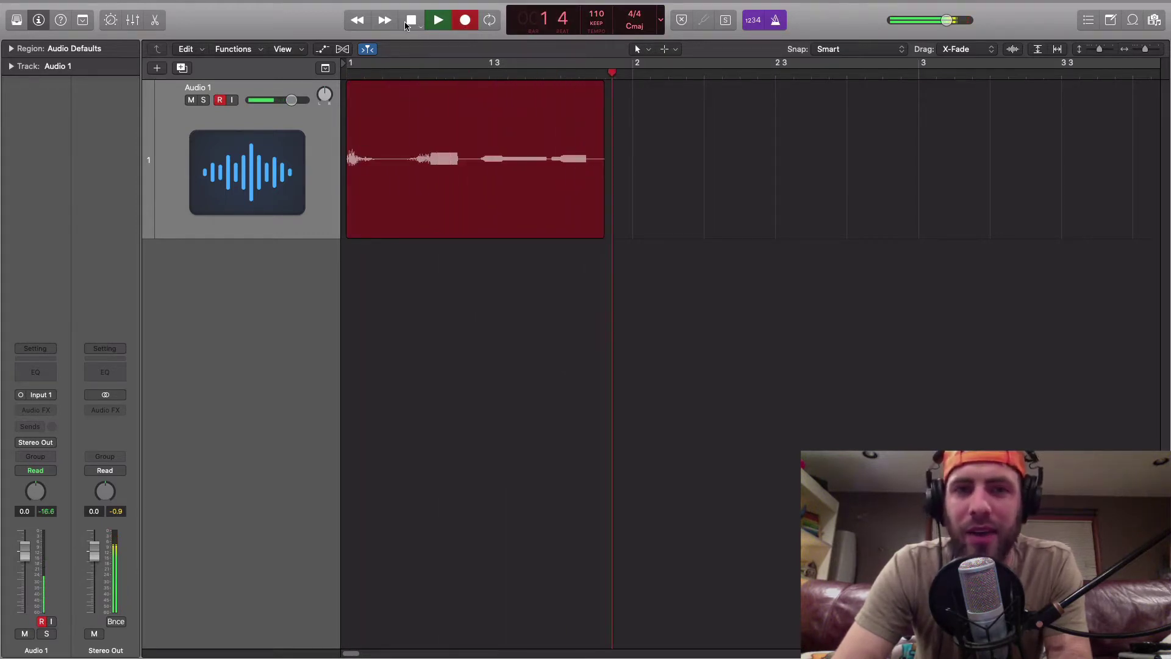
{"action": "key", "text": "space"}
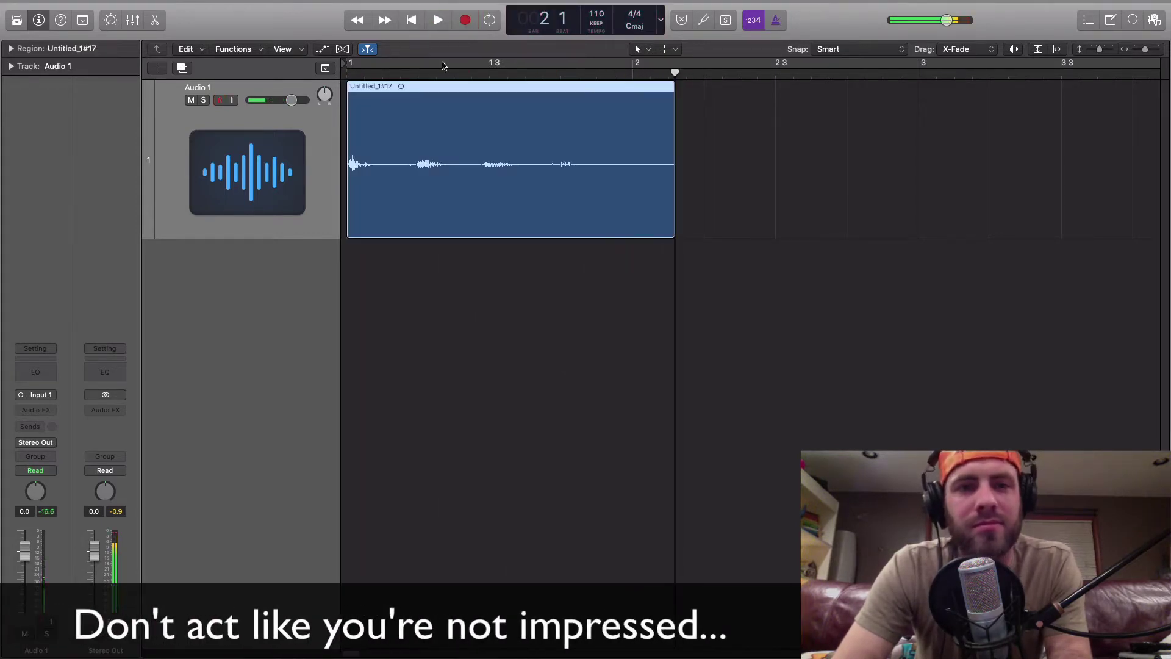
{"action": "left_click", "coordinate": [414, 20]}
{"action": "left_click", "coordinate": [464, 21]}
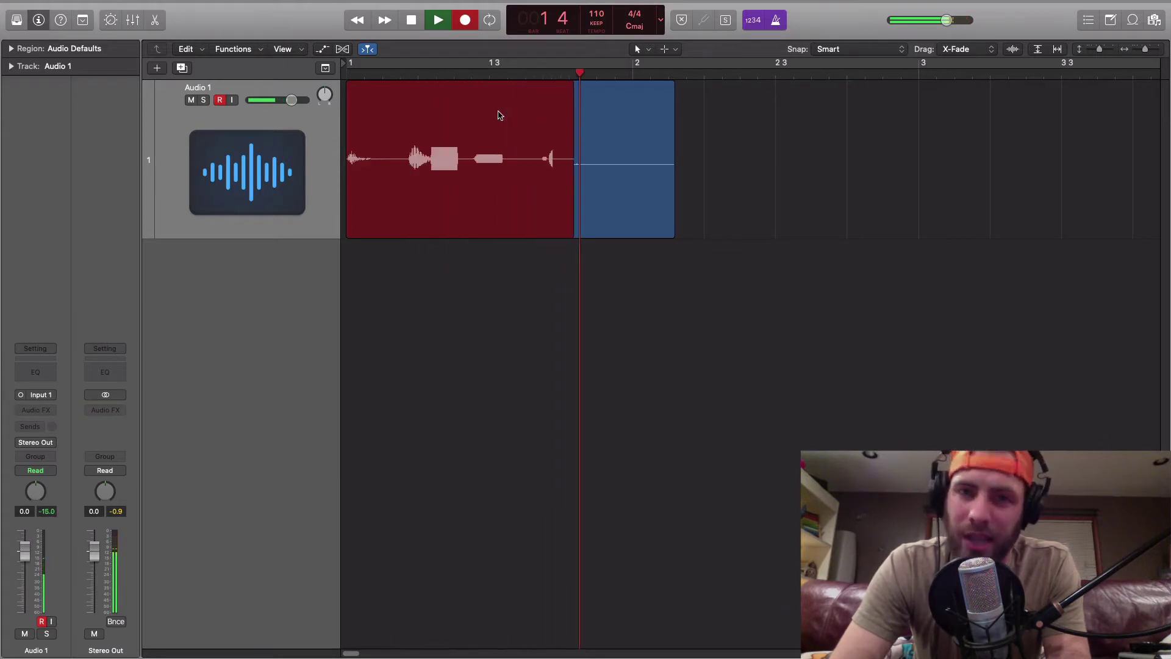
{"action": "key", "text": "space"}
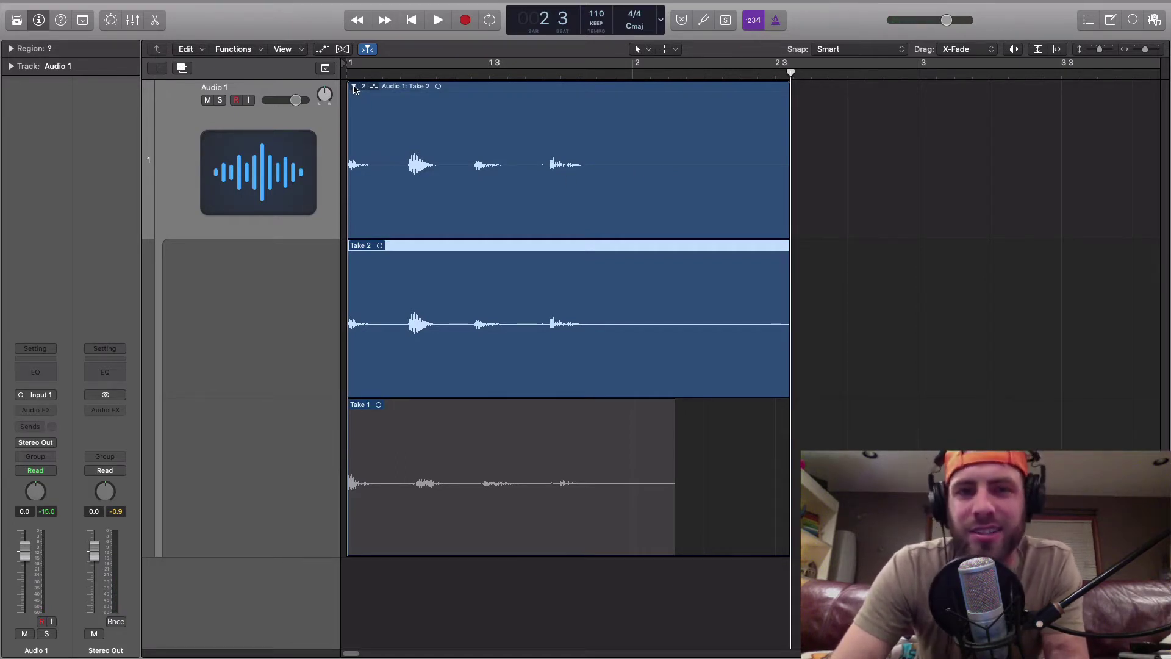
{"action": "left_click", "coordinate": [354, 88]}
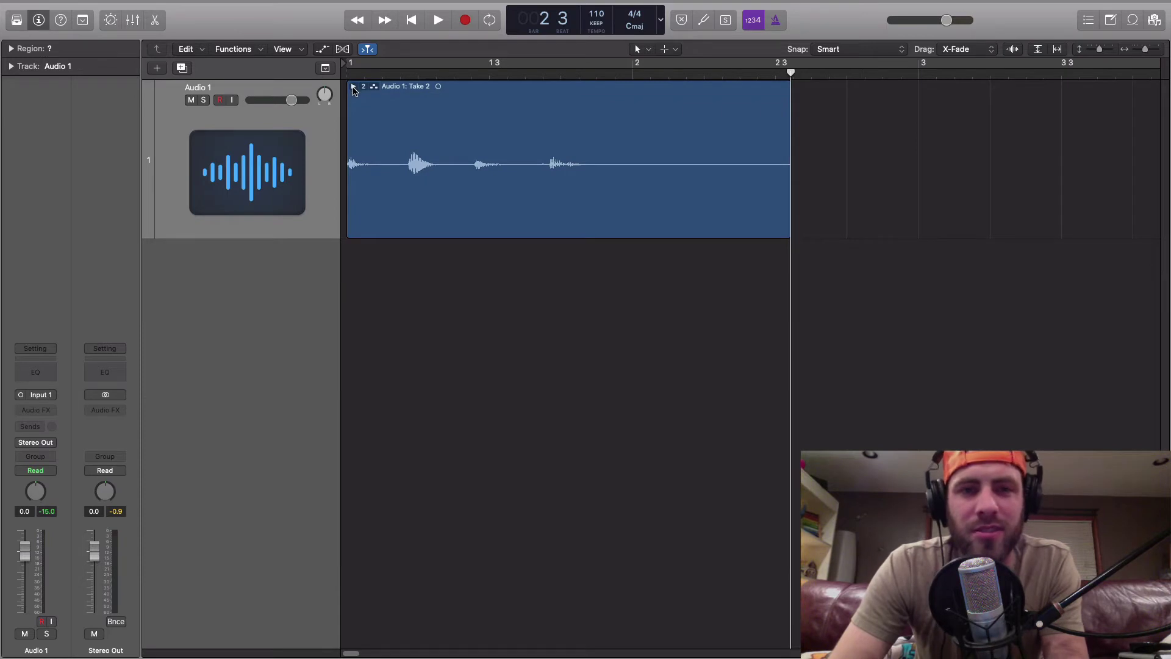
{"action": "left_click", "coordinate": [354, 88]}
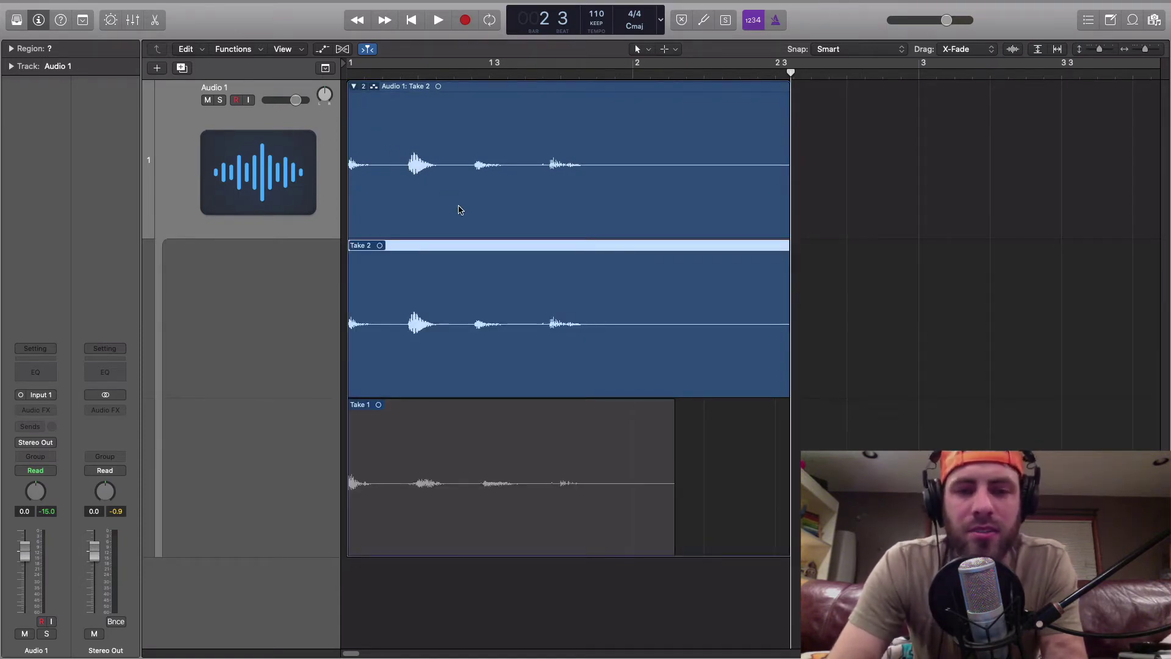
{"action": "left_click", "coordinate": [495, 438]}
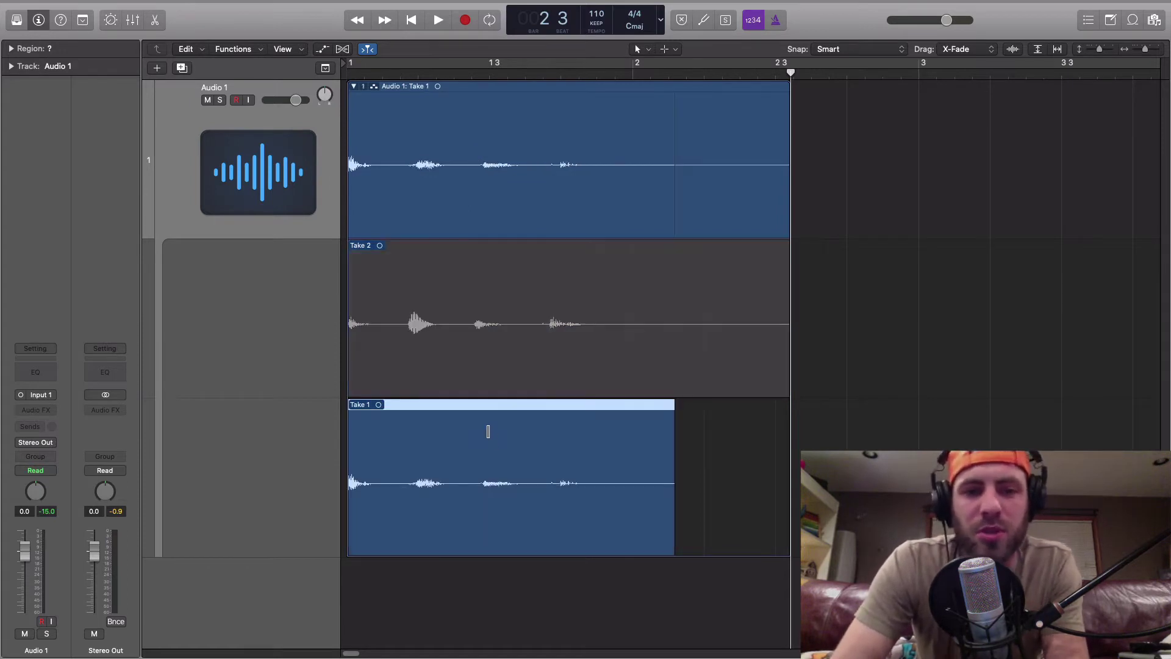
{"action": "left_click", "coordinate": [476, 353]}
{"action": "left_click", "coordinate": [485, 436]}
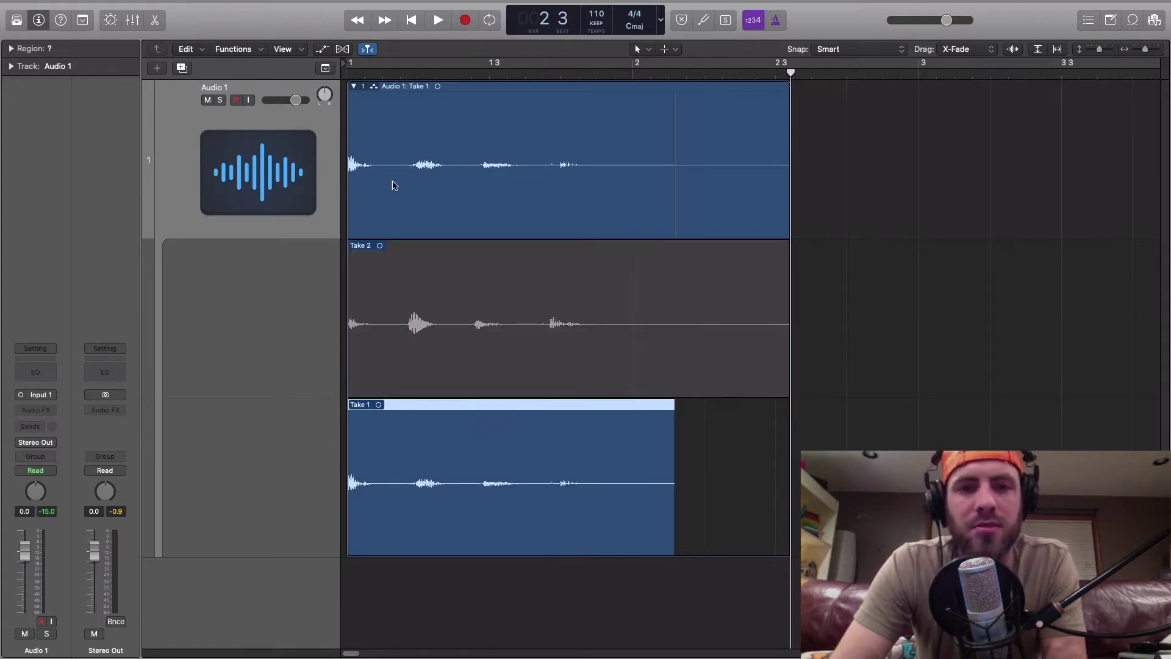
{"action": "left_click", "coordinate": [410, 21]}
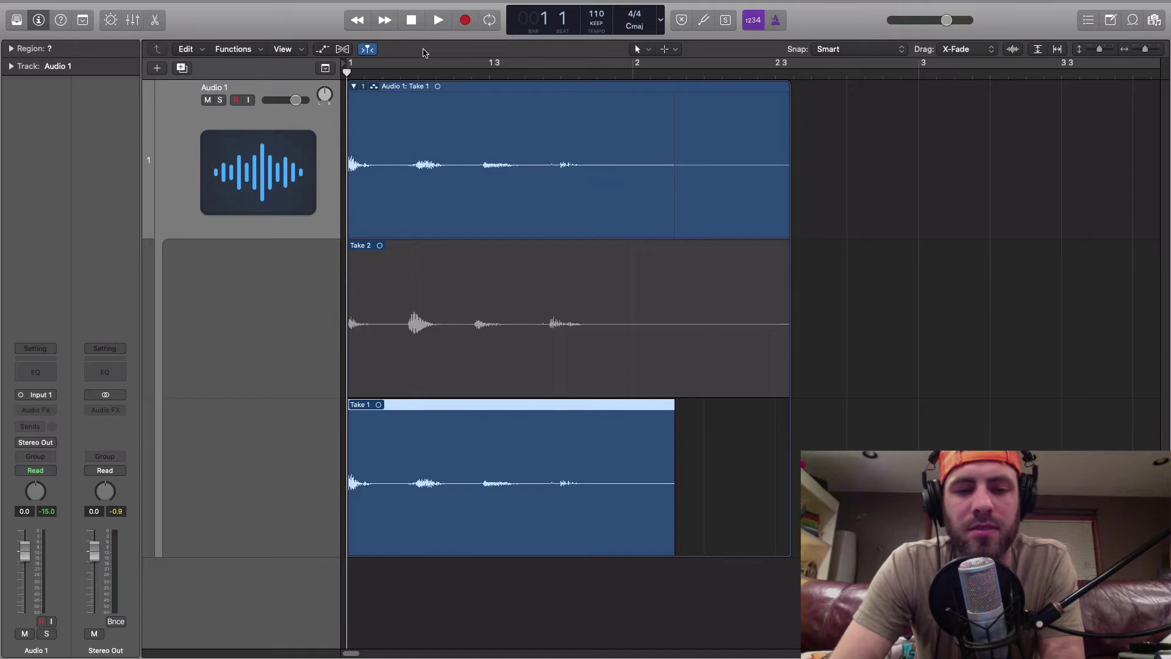
{"action": "key", "text": "space"}
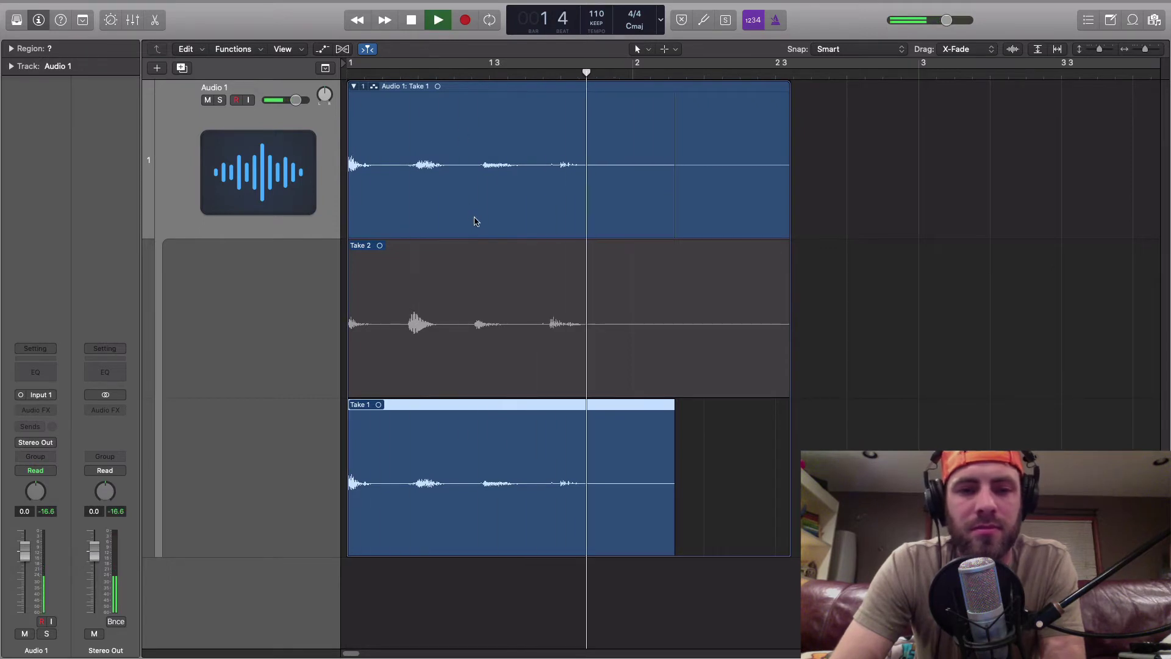
{"action": "key", "text": "space"}
{"action": "left_click", "coordinate": [436, 290]}
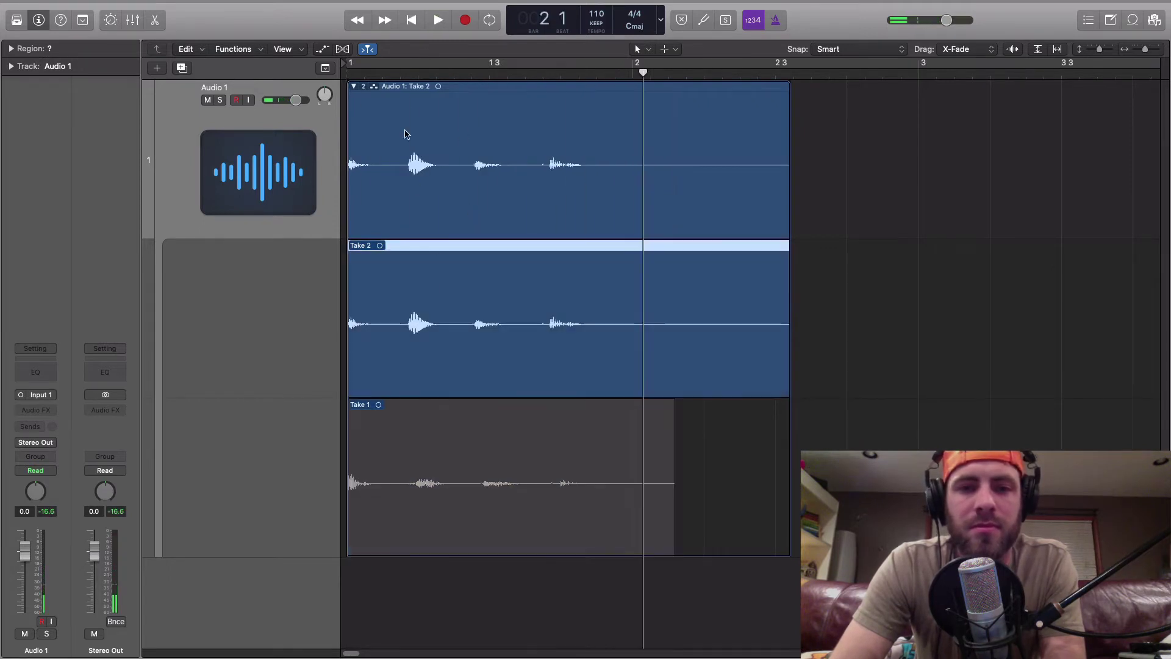
{"action": "left_click", "coordinate": [411, 22]}
{"action": "key", "text": "space"}
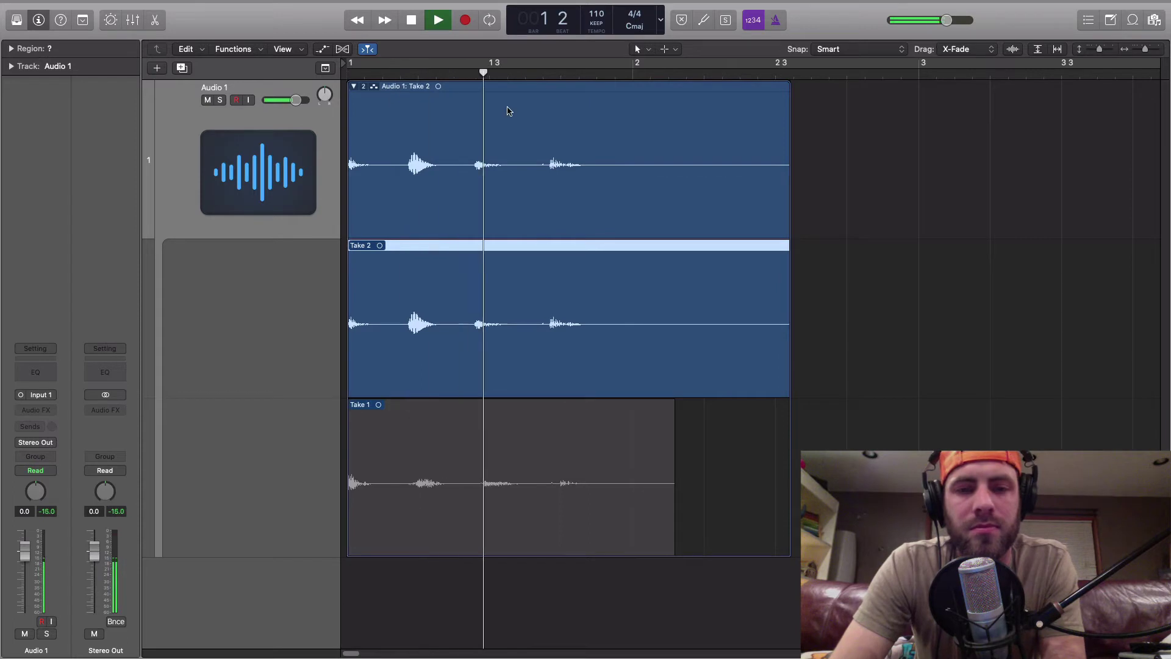
{"action": "left_click", "coordinate": [412, 22]}
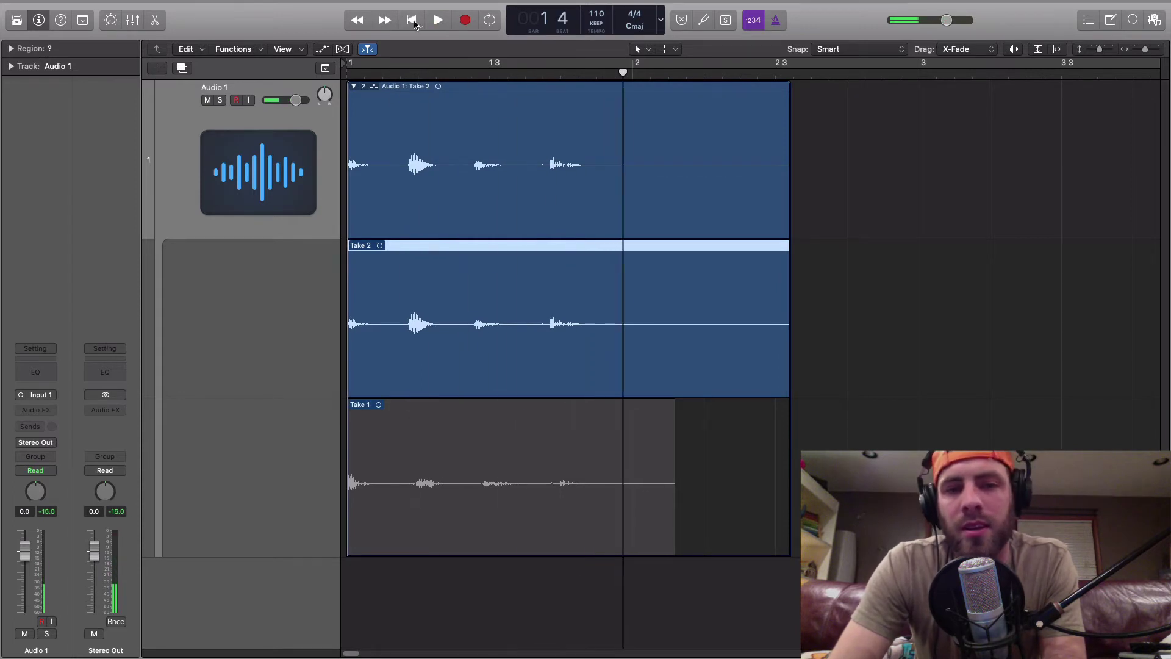
{"action": "left_click", "coordinate": [413, 22]}
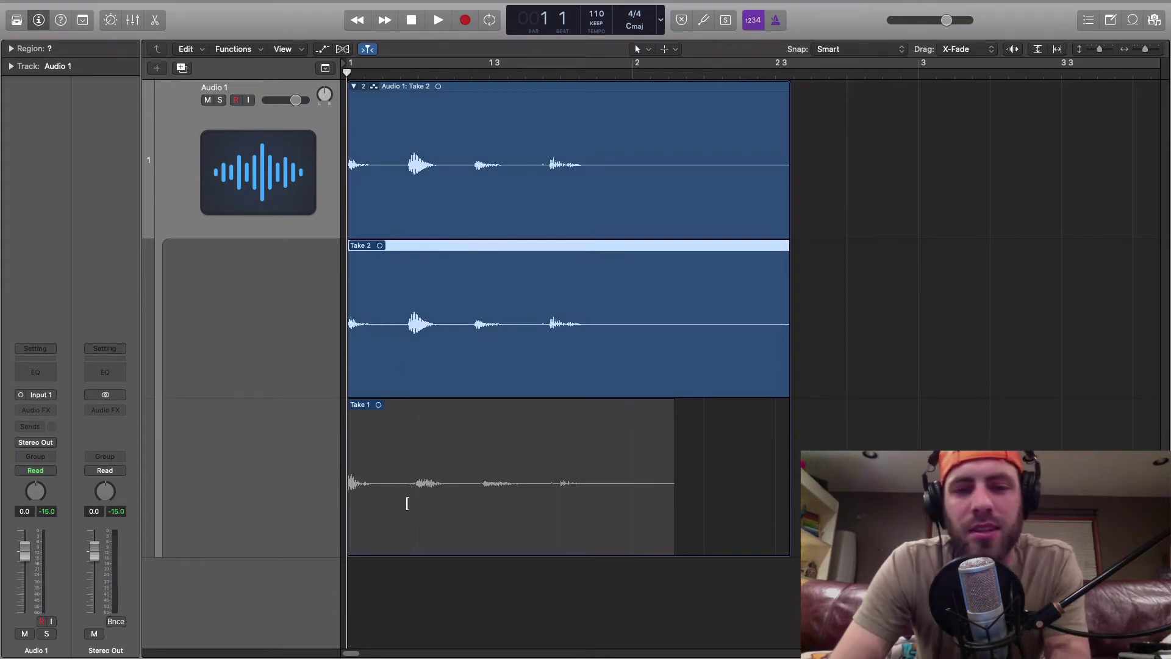
Swipe Take 1's phrase into a new comp and audition it
{"action": "left_click_drag", "start_coordinate": [402, 503], "coordinate": [459, 515]}
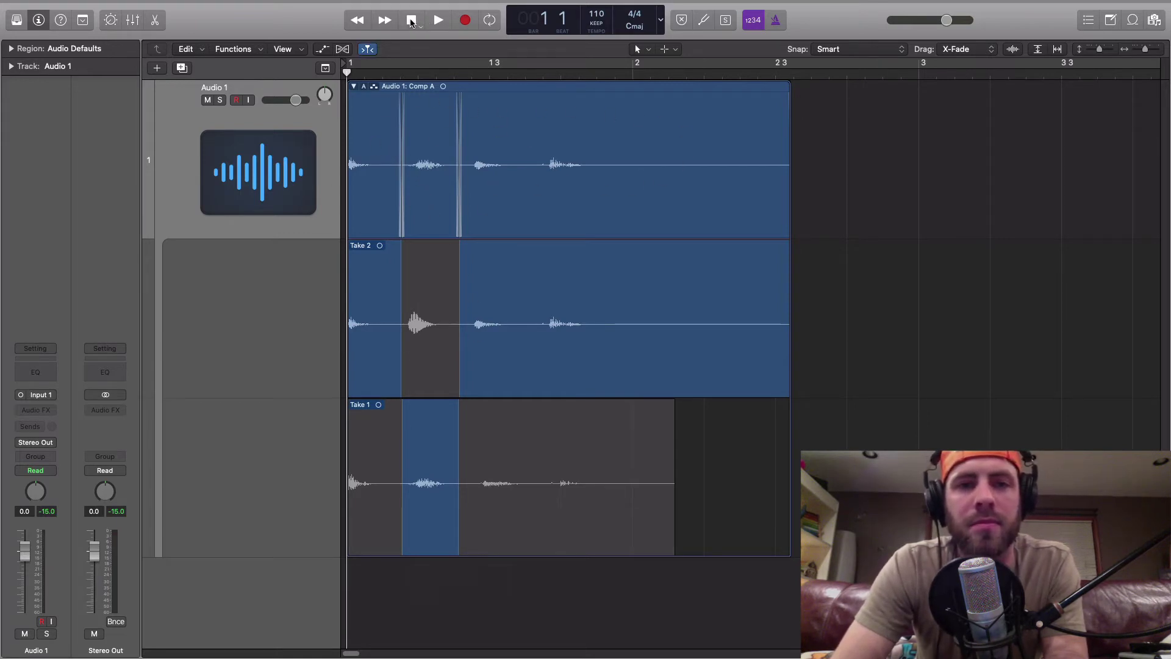
{"action": "left_click", "coordinate": [439, 21]}
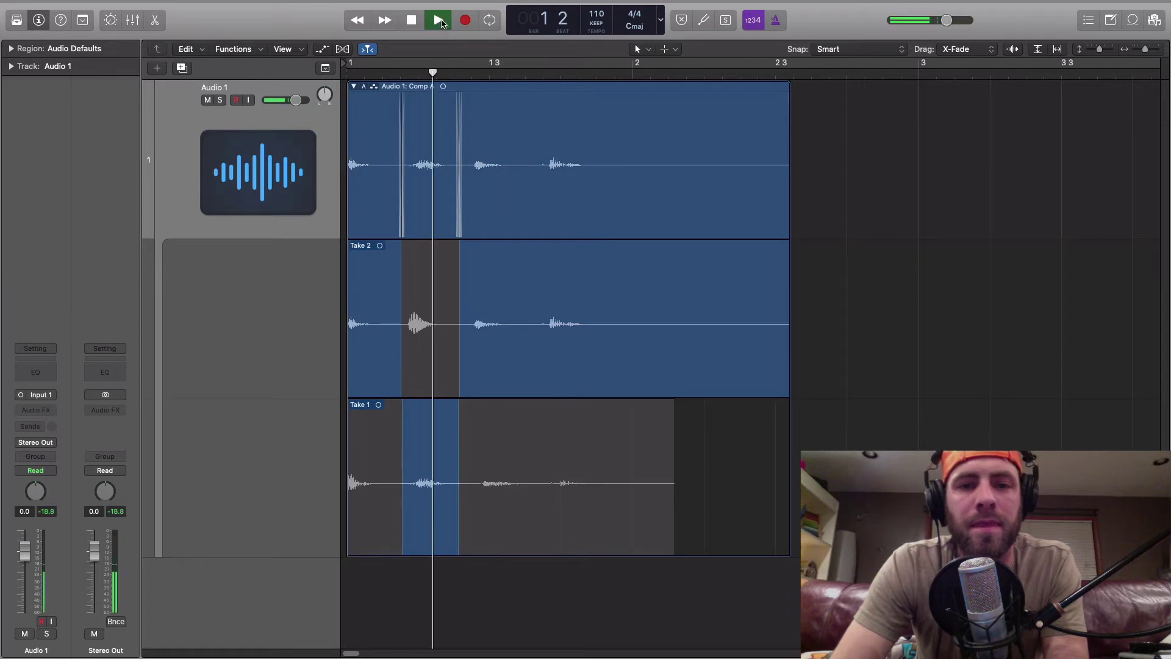
{"action": "key", "text": "space"}
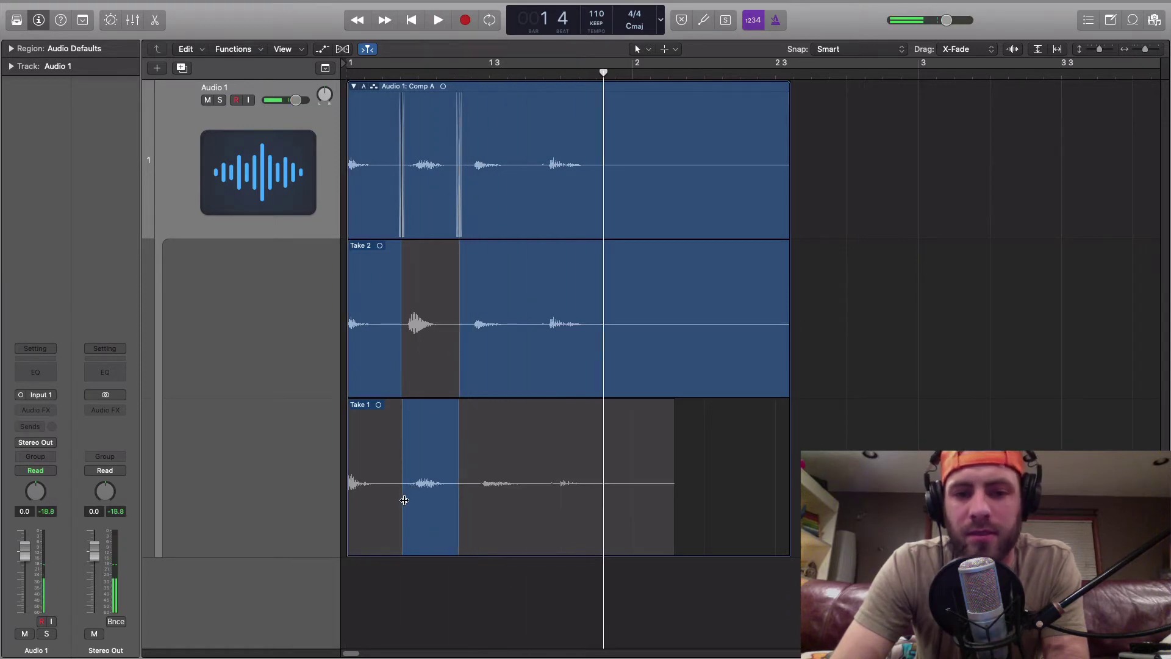
Drag Take 1's section edge left to start earlier, then play Comp A from the beginning to bar 2
{"action": "left_click_drag", "start_coordinate": [400, 501], "coordinate": [475, 353]}
{"action": "left_click", "coordinate": [412, 20]}
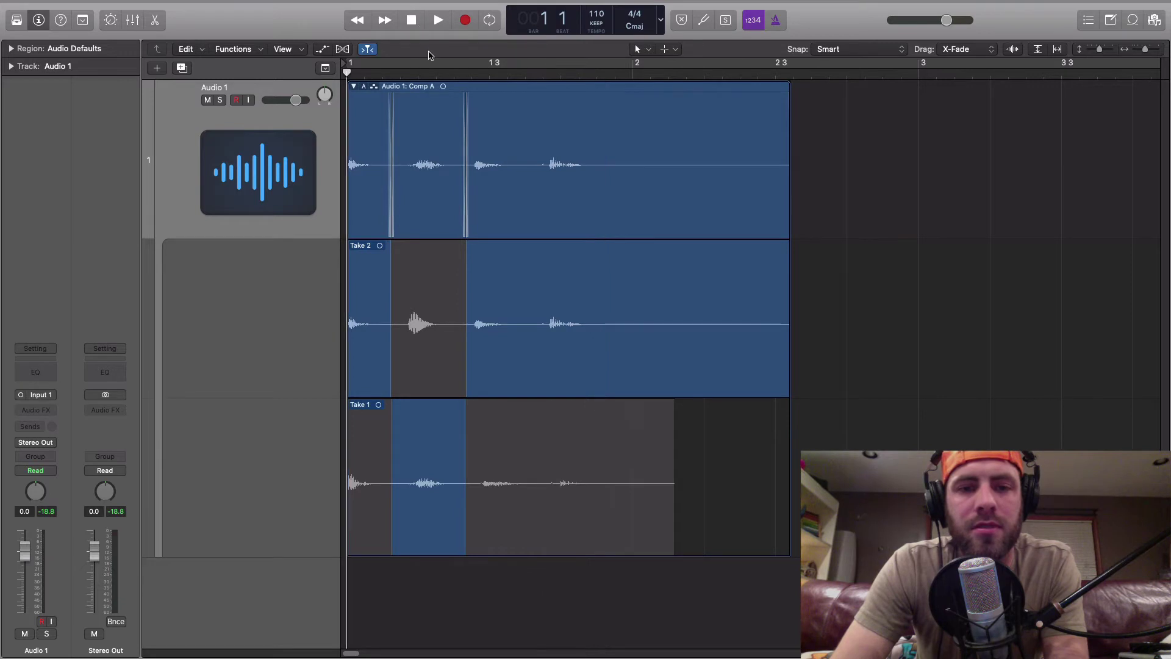
{"action": "left_click", "coordinate": [438, 20]}
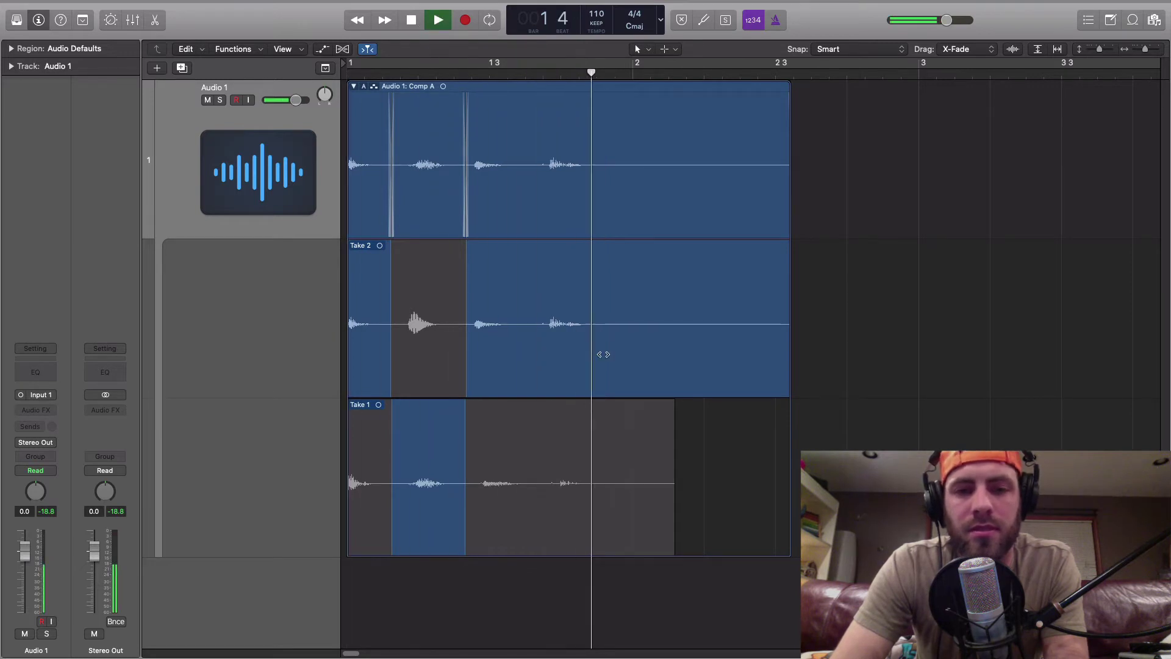
{"action": "key", "text": "space"}
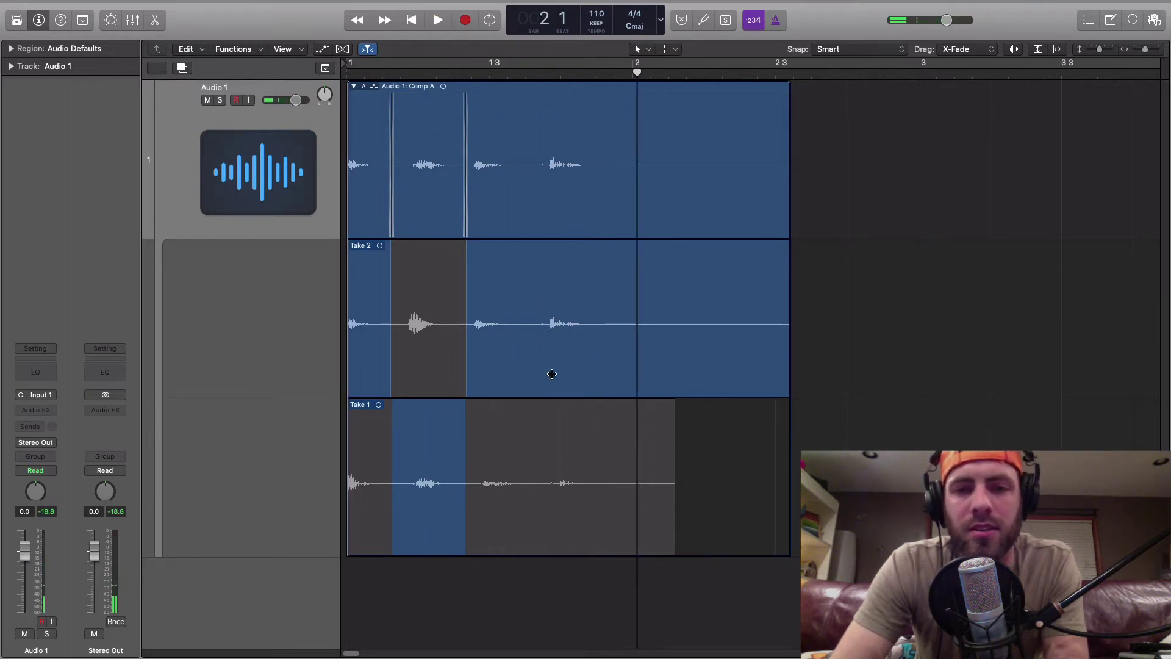
{"action": "key", "text": "super+f"}
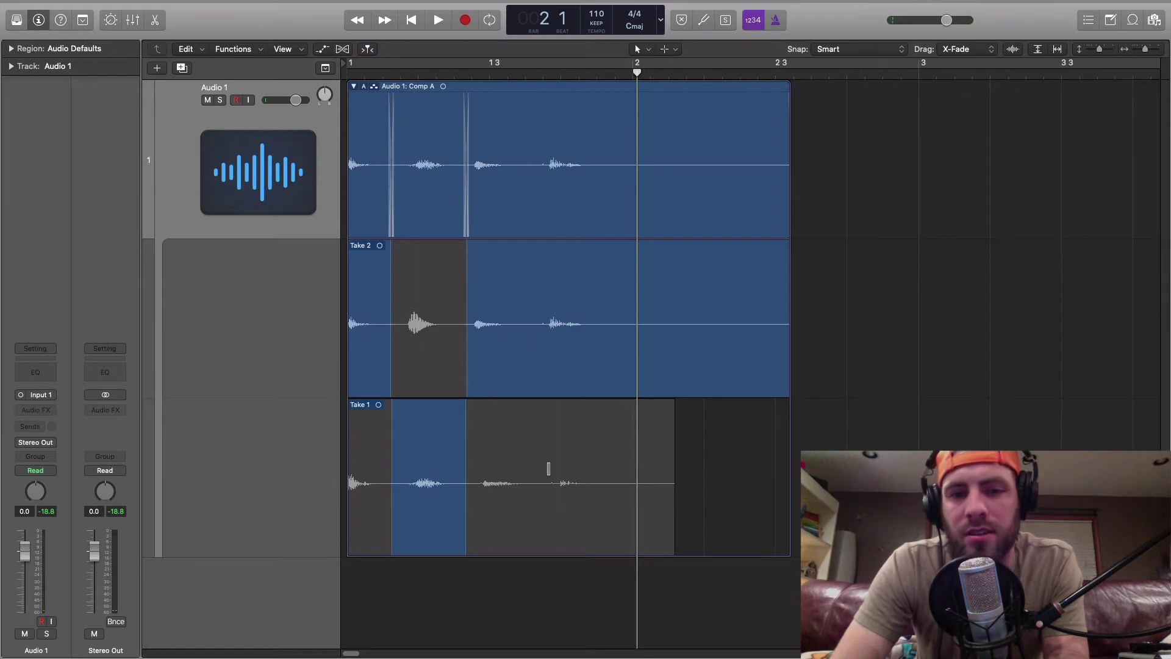
Swipe Take 1's phrase before bar 2 into Comp A and audition from the song start
{"action": "left_click_drag", "start_coordinate": [554, 494], "coordinate": [624, 517]}
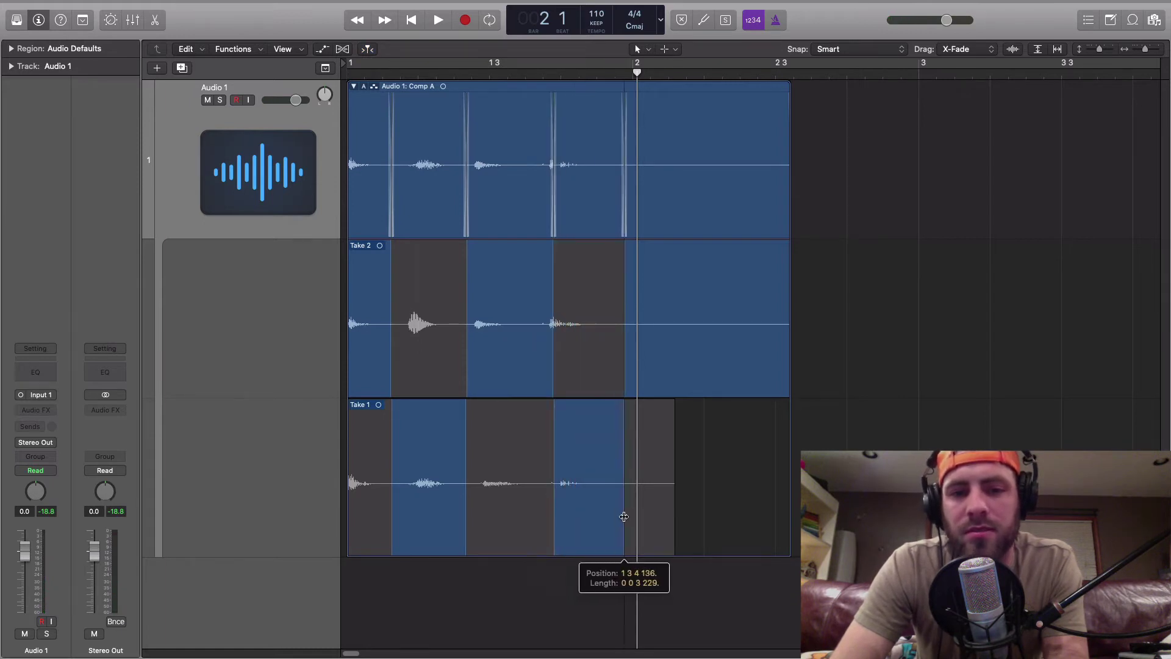
{"action": "key", "text": "space"}
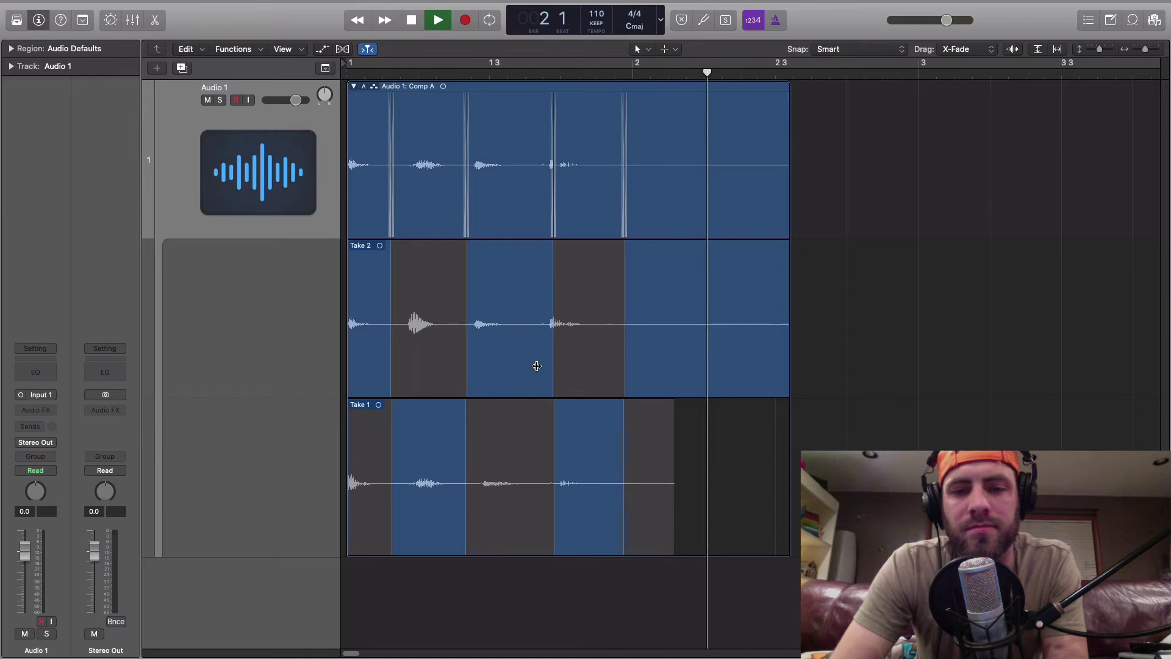
{"action": "key", "text": "space"}
{"action": "key", "text": "super+f"}
{"action": "left_click", "coordinate": [411, 20]}
{"action": "key", "text": "space"}
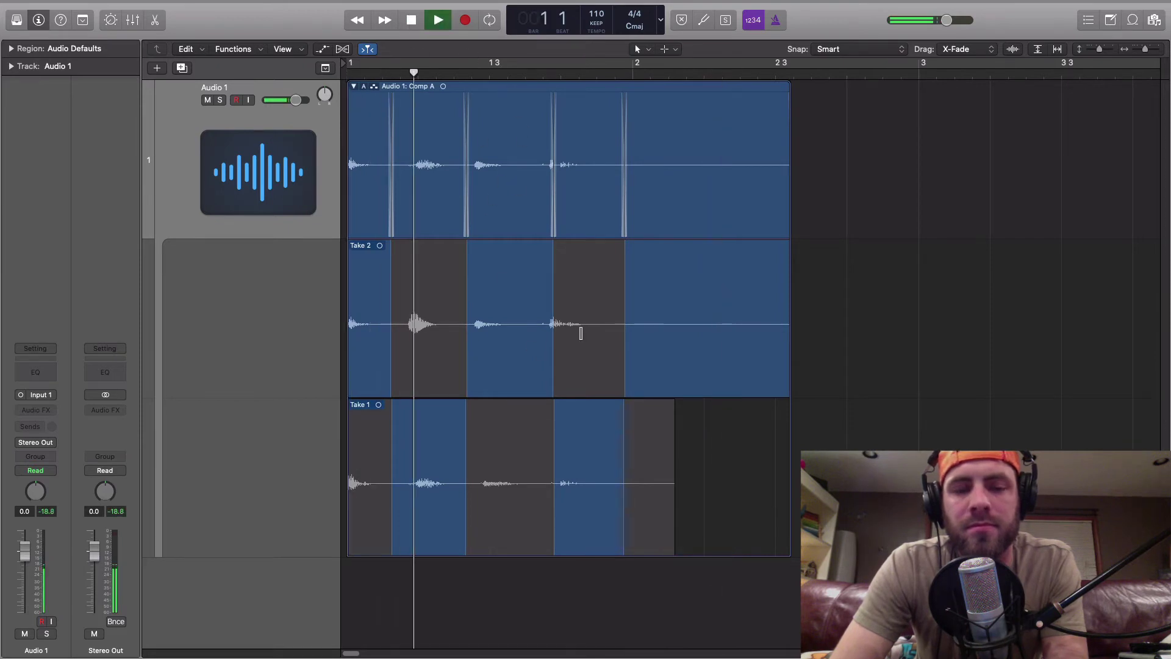
{"action": "key", "text": "space"}
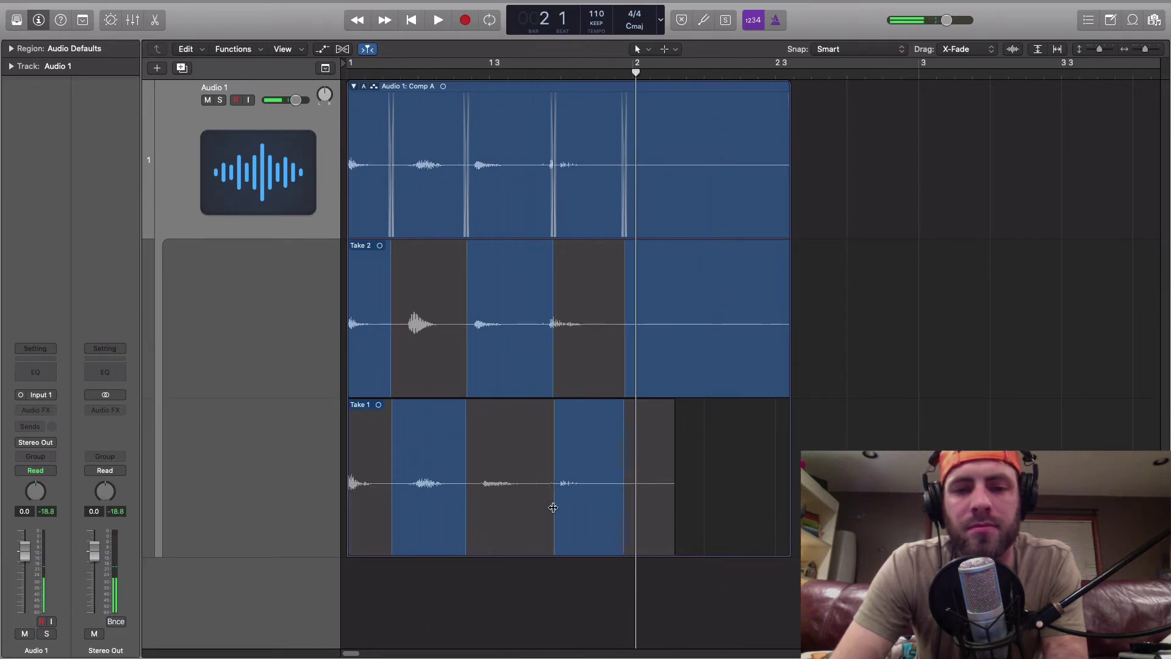
{"action": "key", "text": "super+f"}
Extend that Take 1 section's left edge earlier in two nudges, replaying Comp A from the beginning after each
{"action": "left_click_drag", "start_coordinate": [553, 506], "coordinate": [546, 507]}
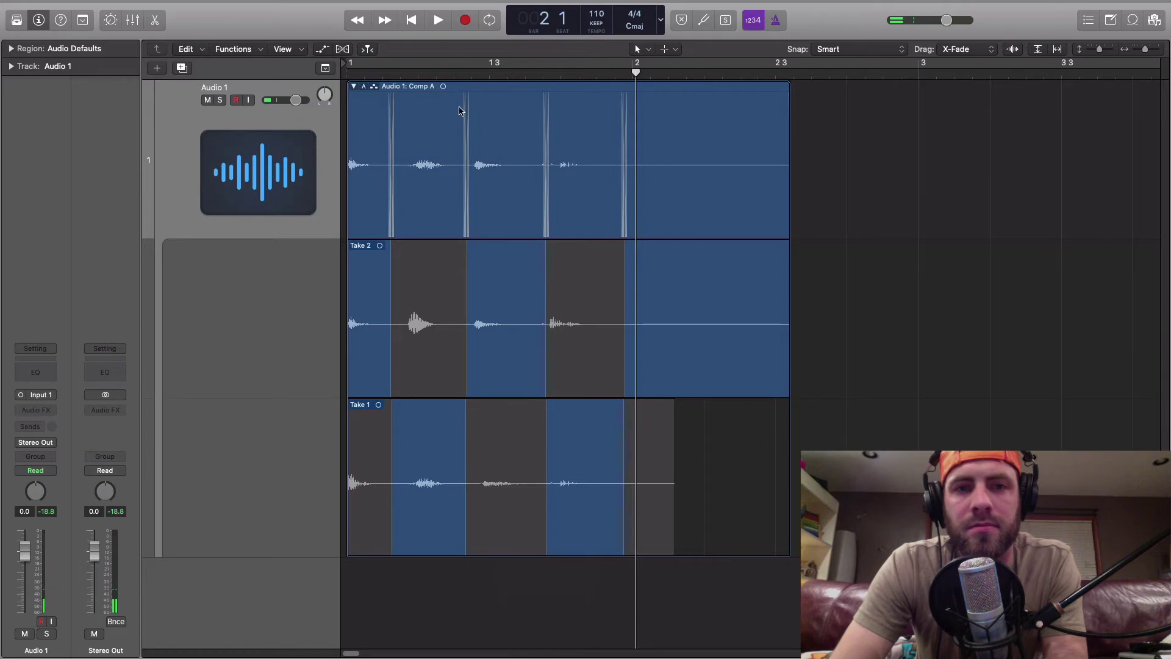
{"action": "left_click", "coordinate": [430, 23]}
{"action": "key", "text": "super+f"}
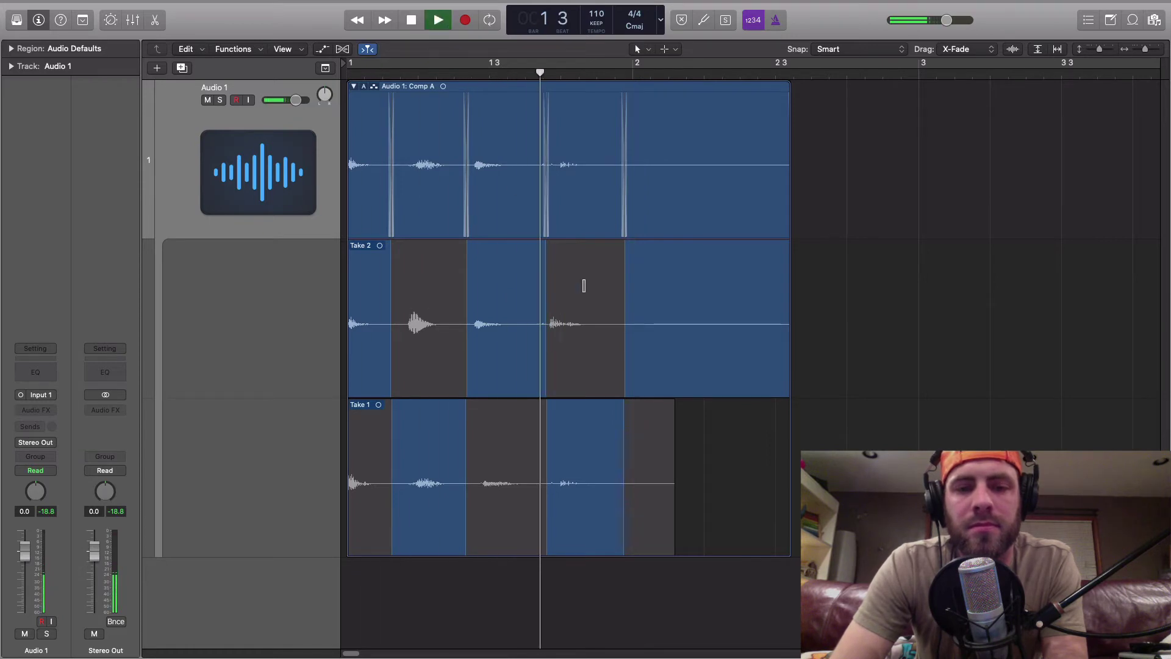
{"action": "key", "text": "space"}
{"action": "left_click_drag", "start_coordinate": [547, 503], "coordinate": [539, 502]}
{"action": "key", "text": "super+f"}
{"action": "left_click", "coordinate": [412, 20]}
{"action": "key", "text": "super+f"}
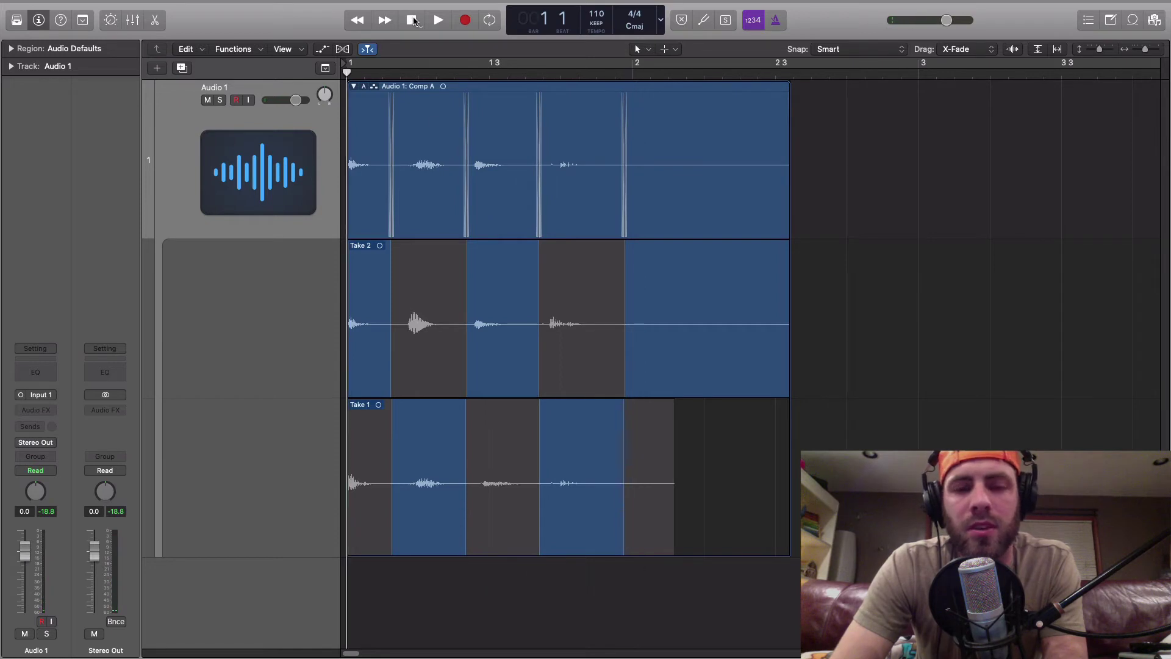
{"action": "key", "text": "space"}
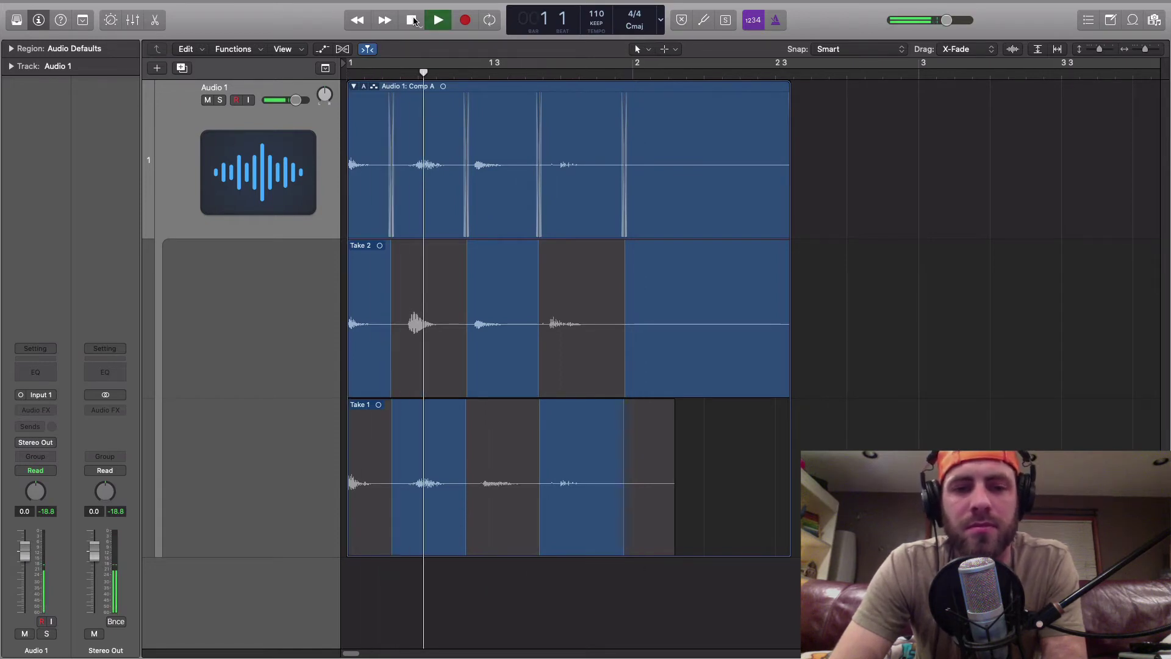
{"action": "key", "text": "space"}
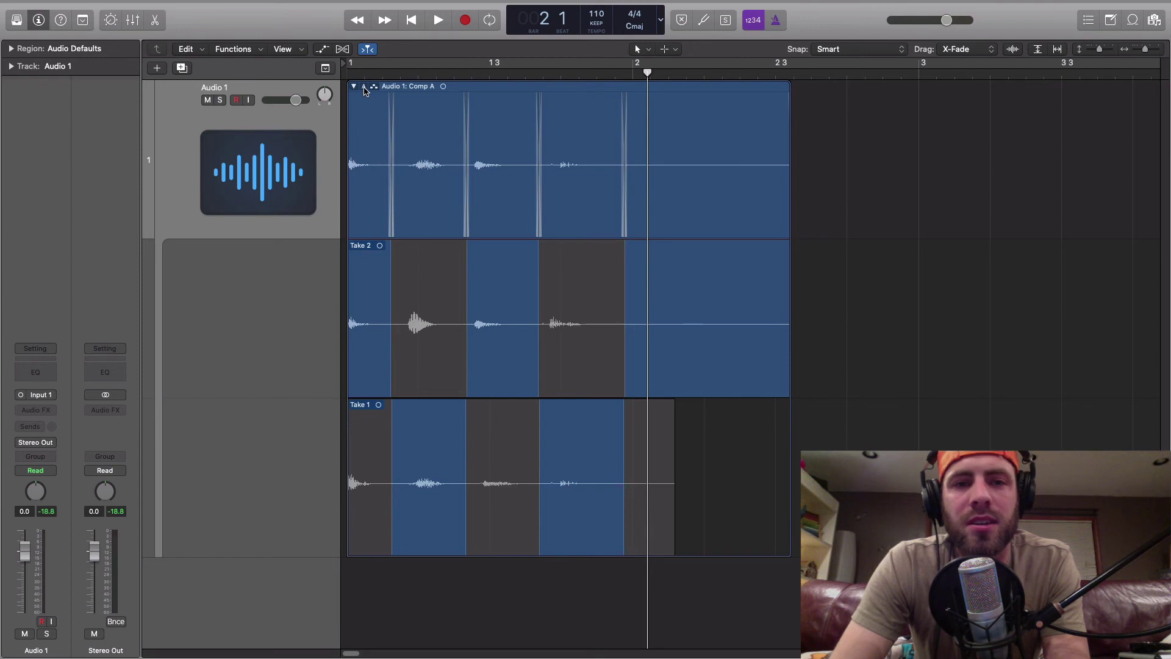
Flatten and Merge Comp A from the take folder's A menu into 'Audio 1/ Comp A merged_1'
{"action": "left_click", "coordinate": [364, 88]}
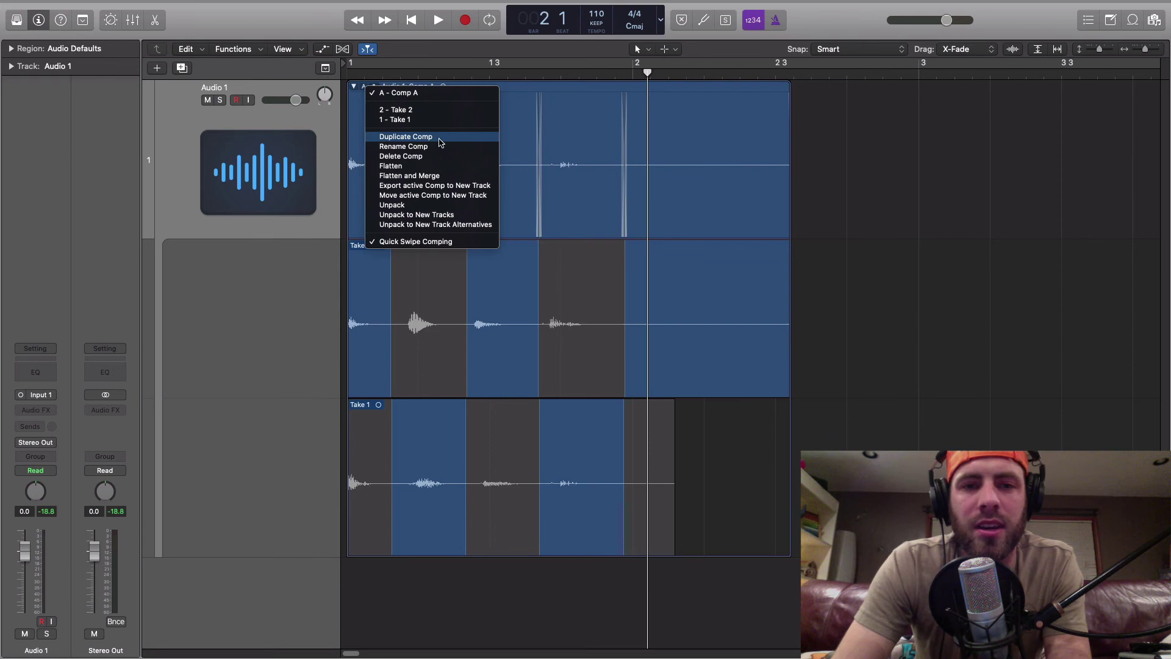
{"action": "left_click", "coordinate": [407, 177]}
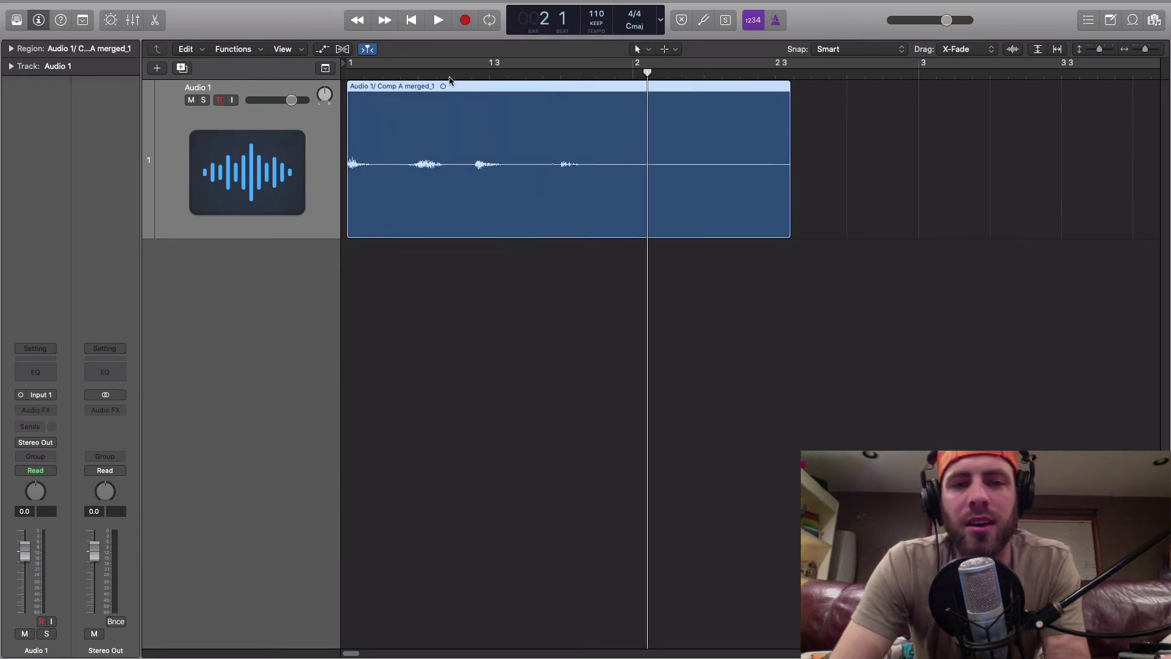
{"action": "left_click", "coordinate": [411, 20]}
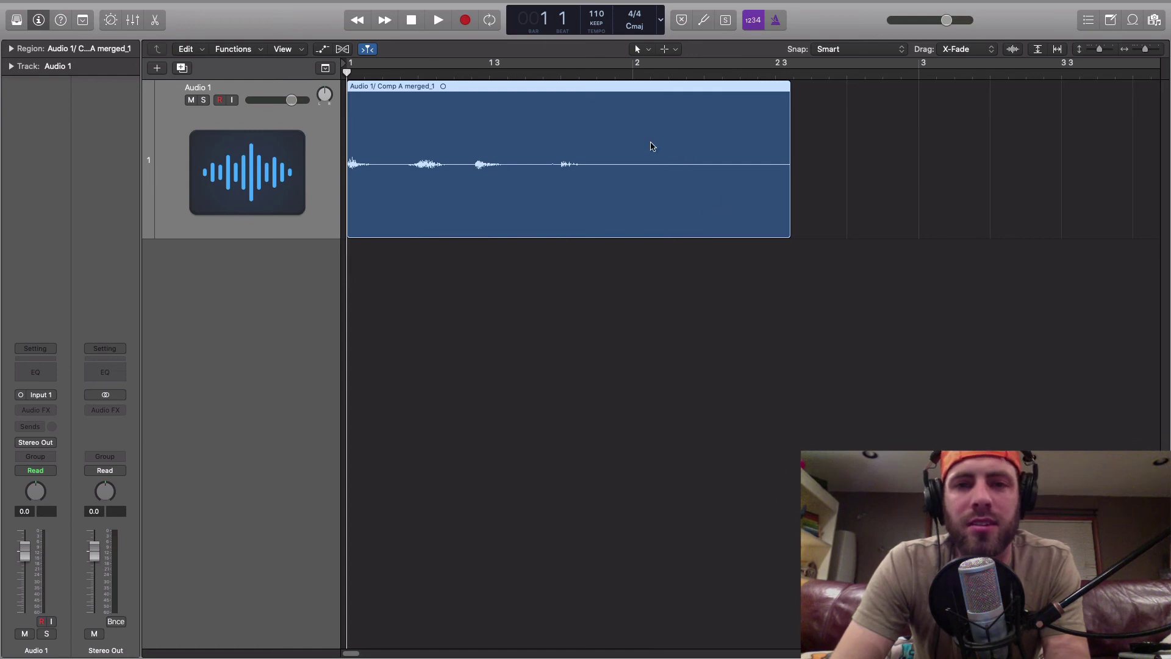